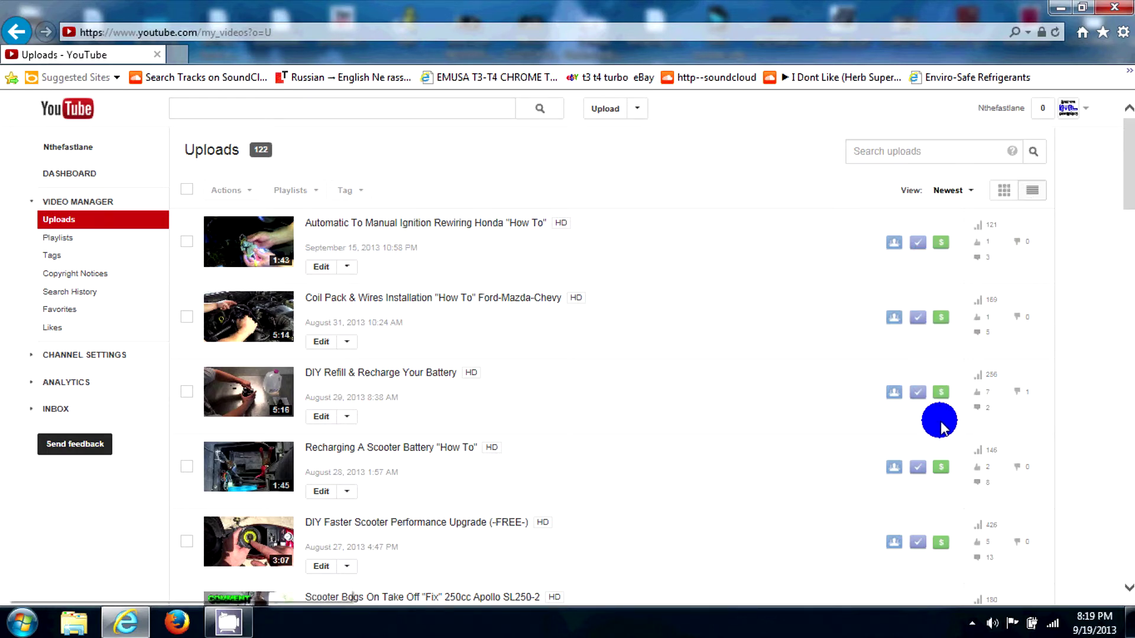
Step: Turn on Monetize with Ads for the Scooter Bogs video and save the change
{"action": "scroll", "coordinate": [931, 363], "scroll_direction": "down", "scroll_amount": 3}
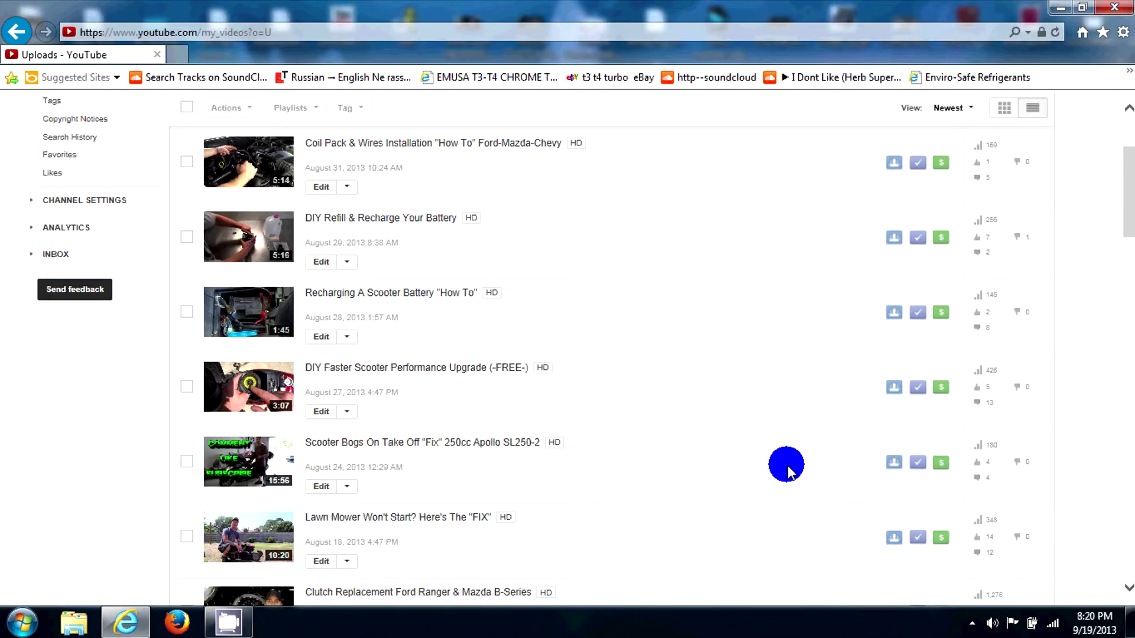
{"action": "left_click", "coordinate": [941, 461]}
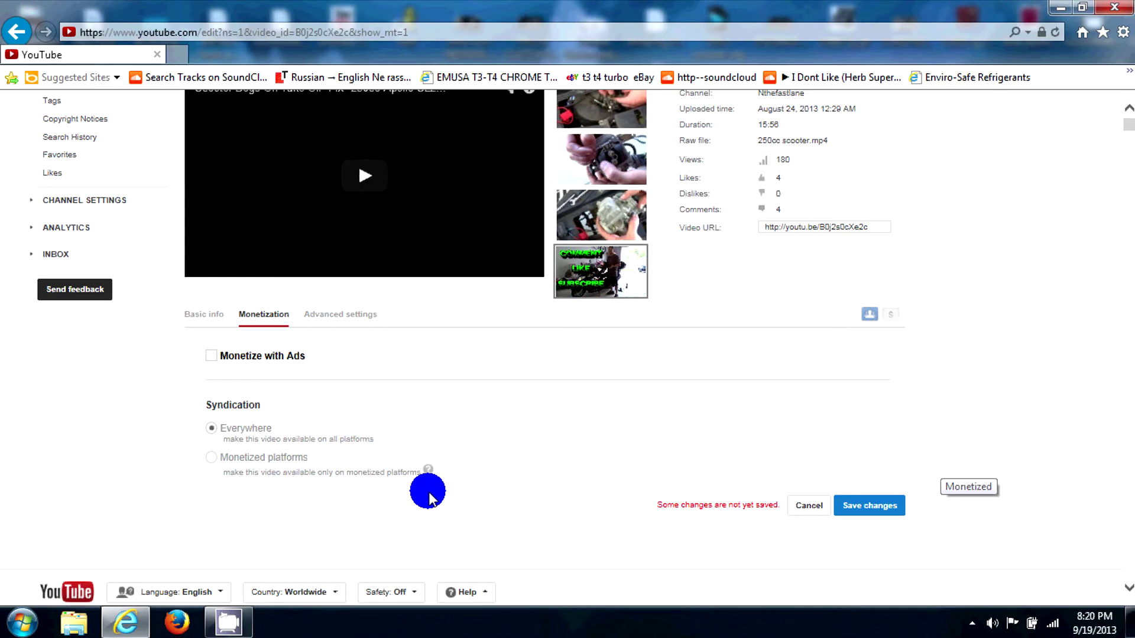
{"action": "scroll", "coordinate": [427, 496], "scroll_direction": "down", "scroll_amount": 2}
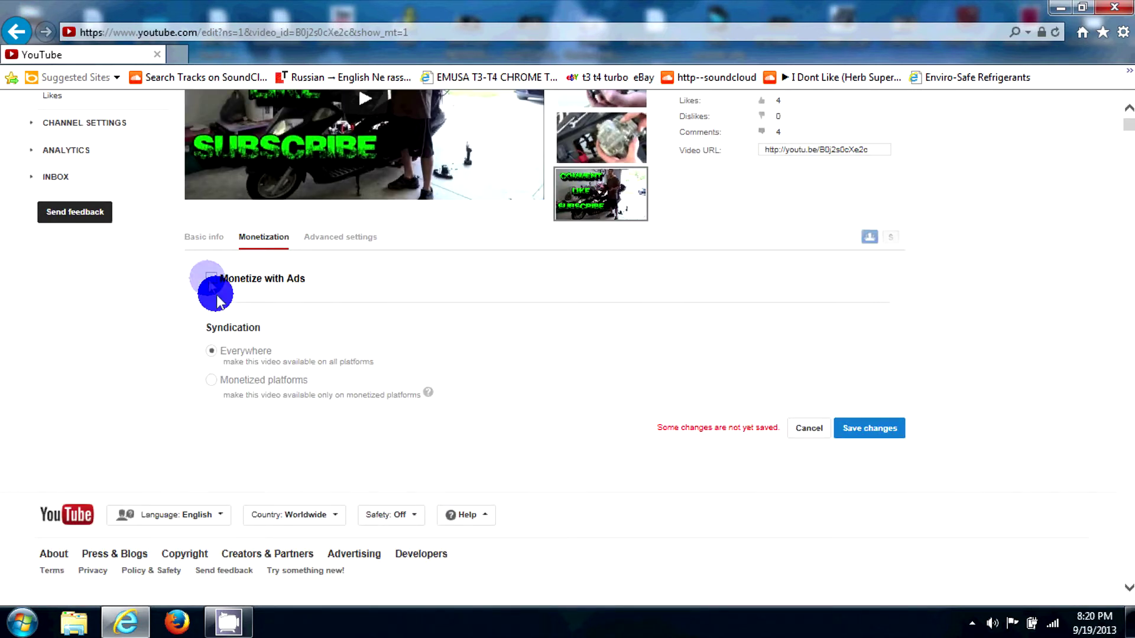
{"action": "scroll", "coordinate": [208, 283], "scroll_direction": "up", "scroll_amount": 4}
{"action": "scroll", "coordinate": [236, 319], "scroll_direction": "down", "scroll_amount": 2}
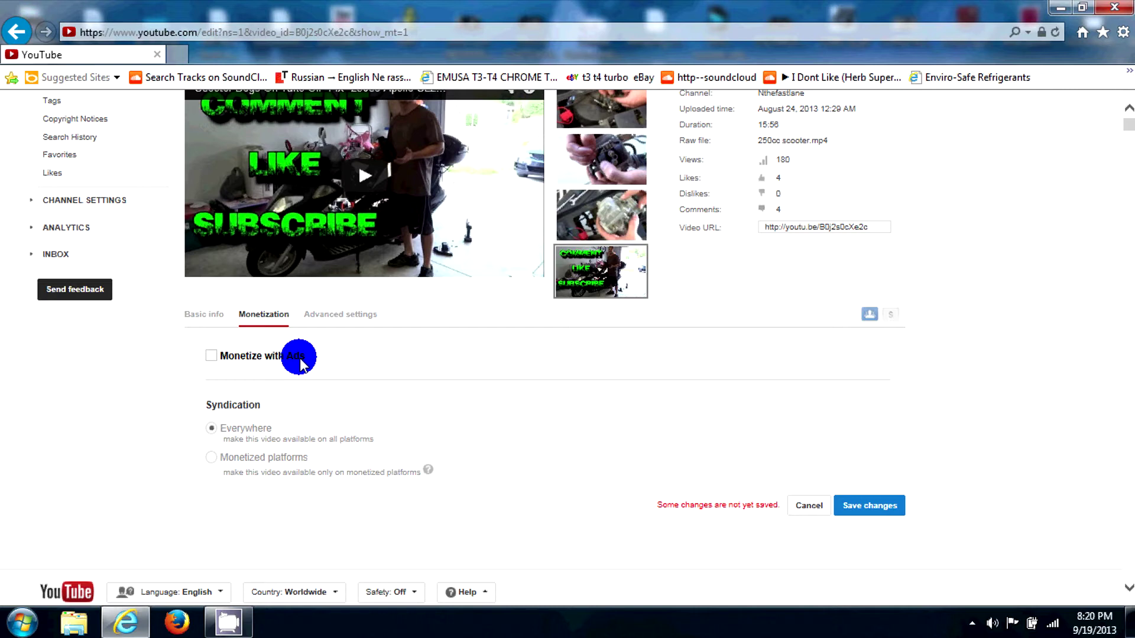
{"action": "left_click", "coordinate": [212, 355]}
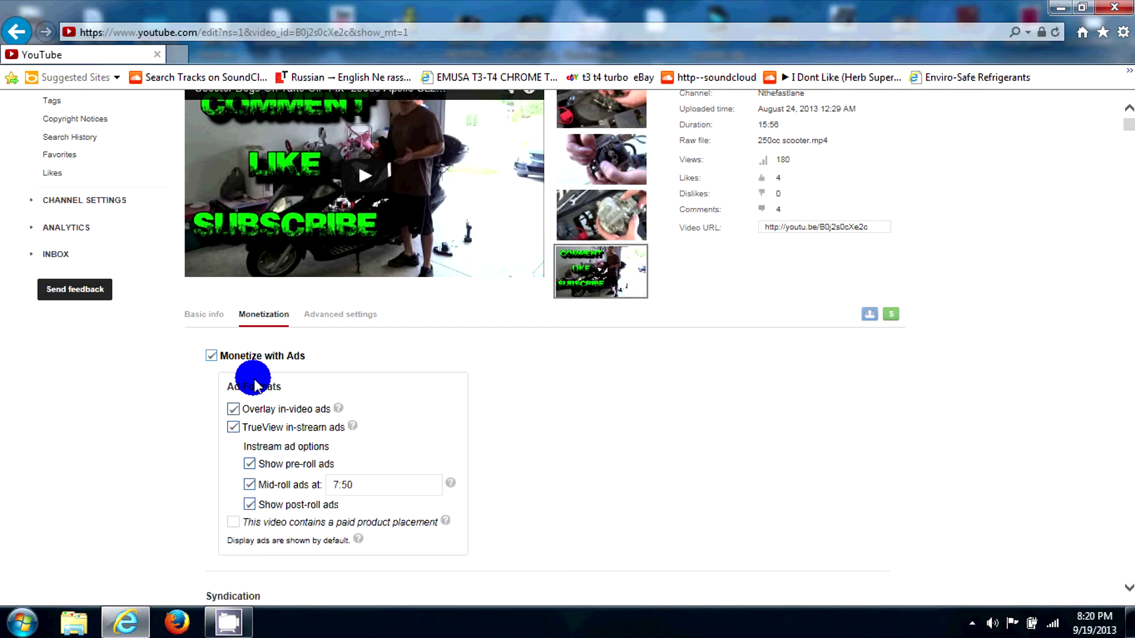
{"action": "scroll", "coordinate": [322, 387], "scroll_direction": "down", "scroll_amount": 3}
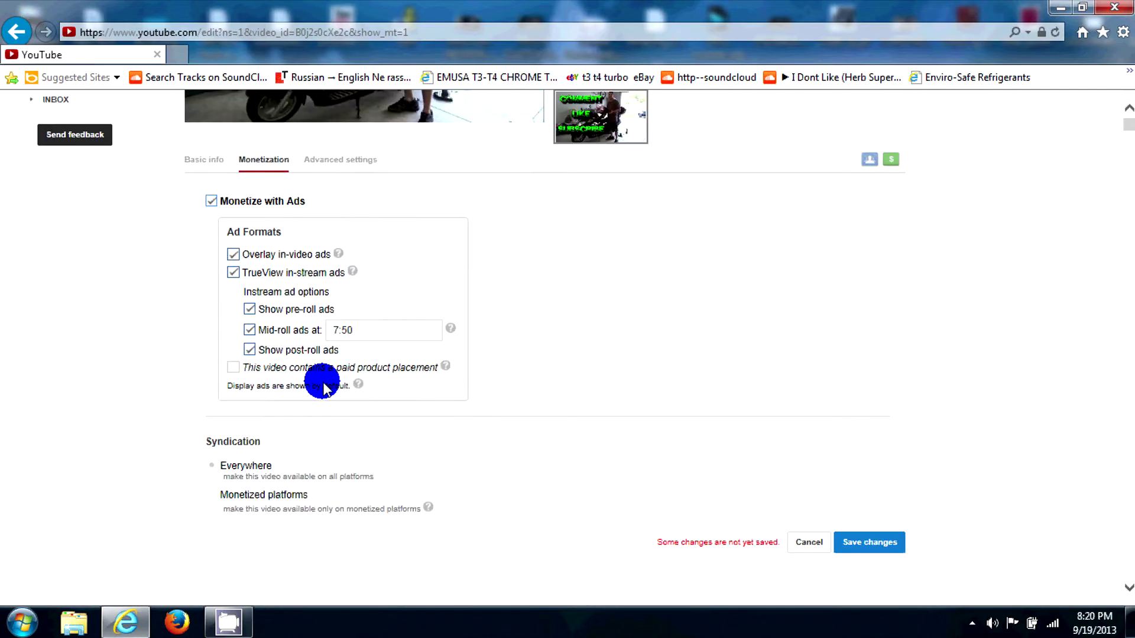
{"action": "left_click", "coordinate": [863, 548]}
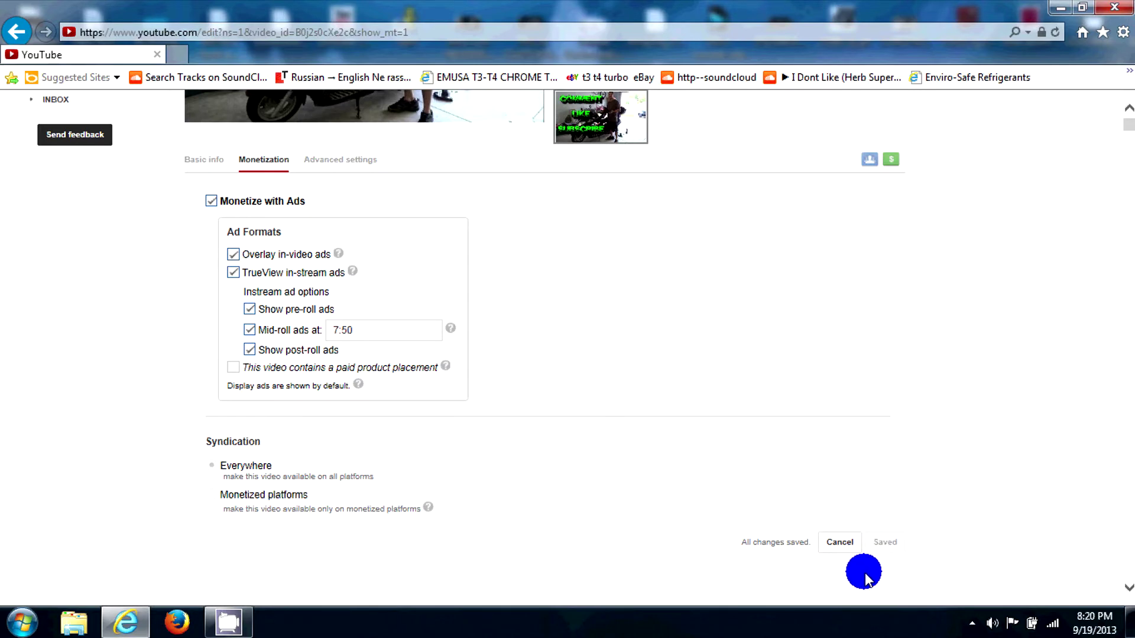
Step: Go back from the video's edit page to the Uploads list
{"action": "scroll", "coordinate": [866, 564], "scroll_direction": "up", "scroll_amount": 5}
{"action": "left_click", "coordinate": [891, 151]}
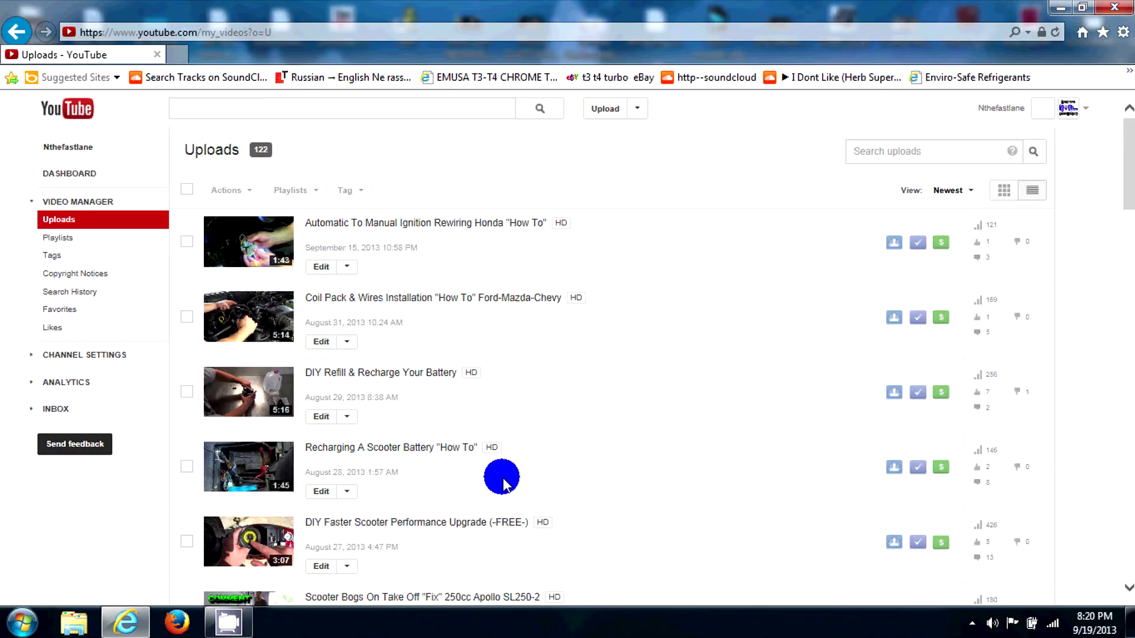
{"action": "scroll", "coordinate": [443, 507], "scroll_direction": "down", "scroll_amount": 5}
{"action": "scroll", "coordinate": [333, 464], "scroll_direction": "up", "scroll_amount": 1}
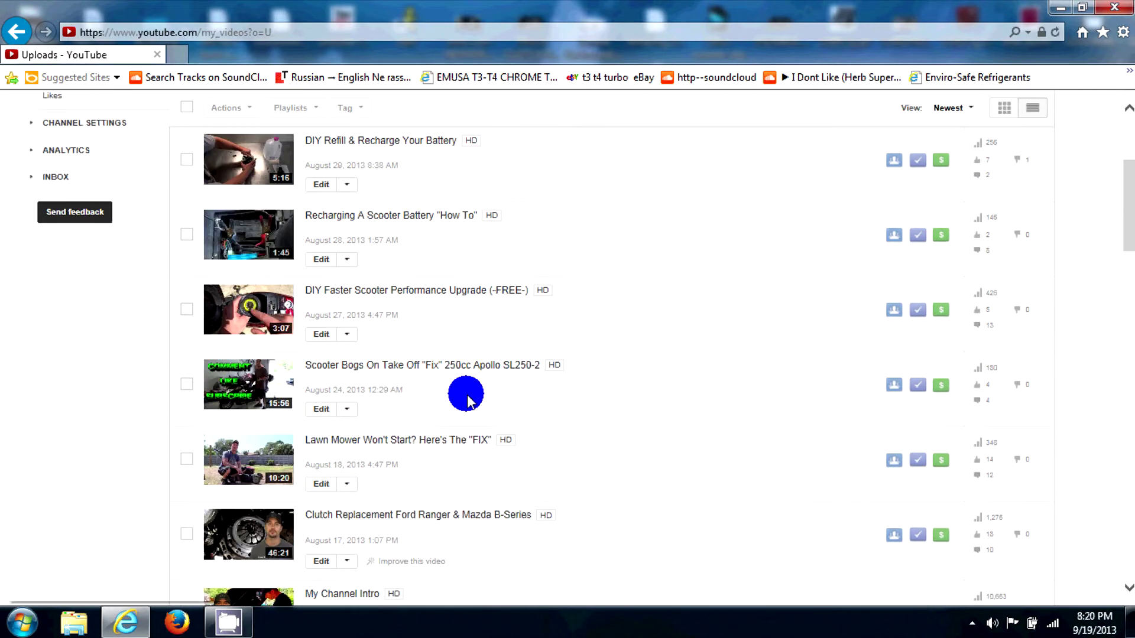
Step: Re-enable Monetize with Ads with TrueView off, leaving only Overlay in-video ads, save, and return
{"action": "left_click", "coordinate": [939, 386]}
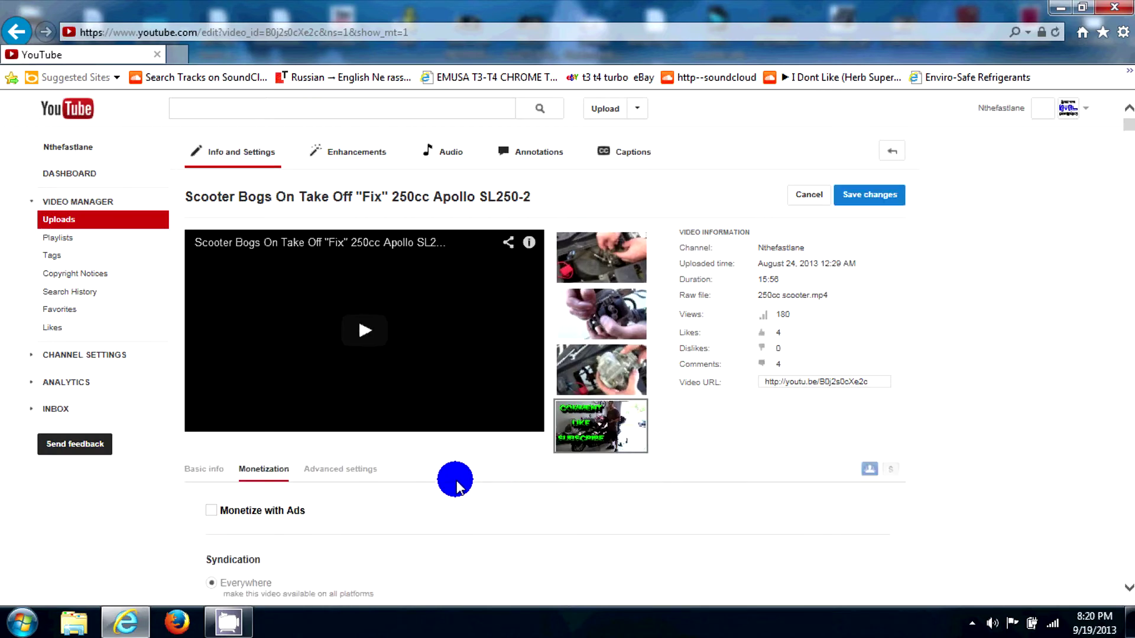
{"action": "scroll", "coordinate": [331, 490], "scroll_direction": "down", "scroll_amount": 1}
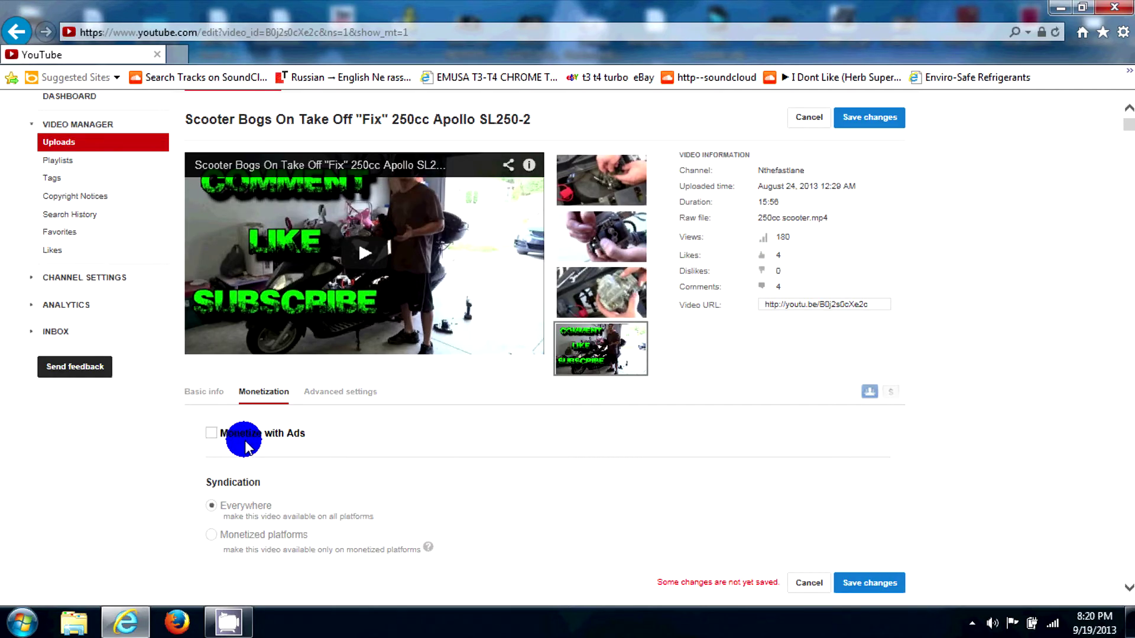
{"action": "scroll", "coordinate": [240, 436], "scroll_direction": "down", "scroll_amount": 1}
{"action": "left_click", "coordinate": [213, 356]}
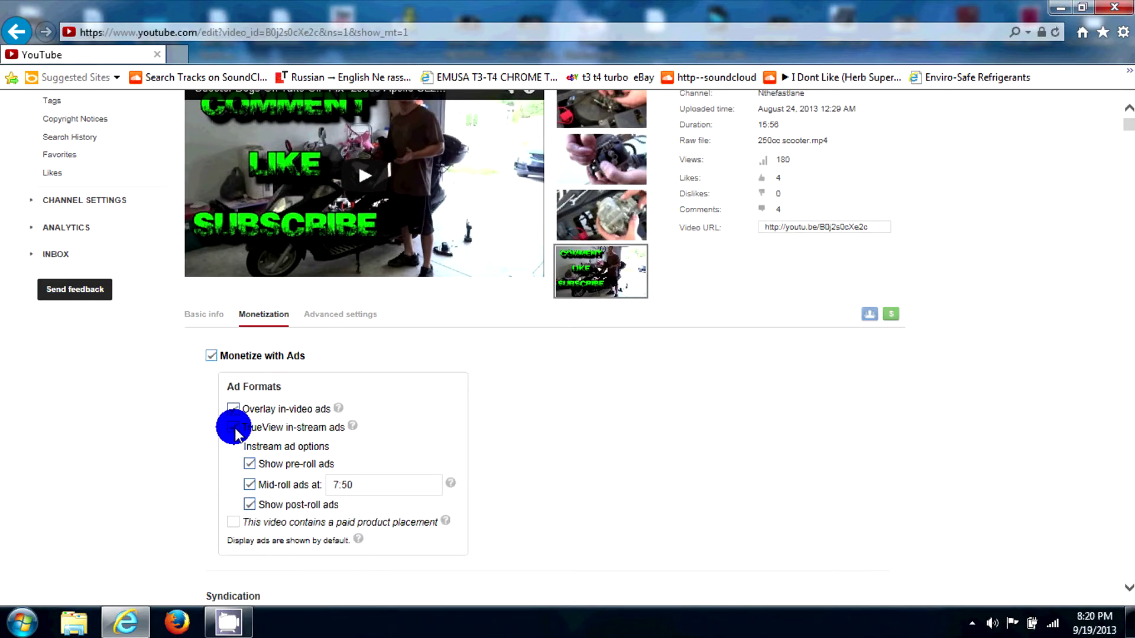
{"action": "left_click", "coordinate": [234, 427]}
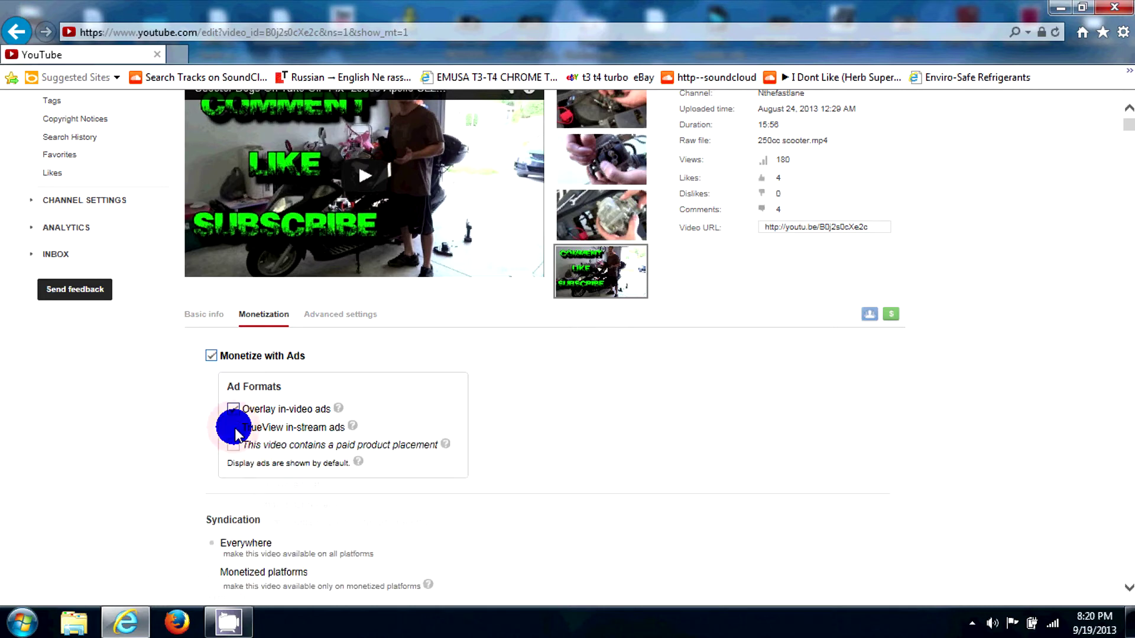
{"action": "scroll", "coordinate": [329, 451], "scroll_direction": "down", "scroll_amount": 1}
{"action": "left_click", "coordinate": [857, 549]}
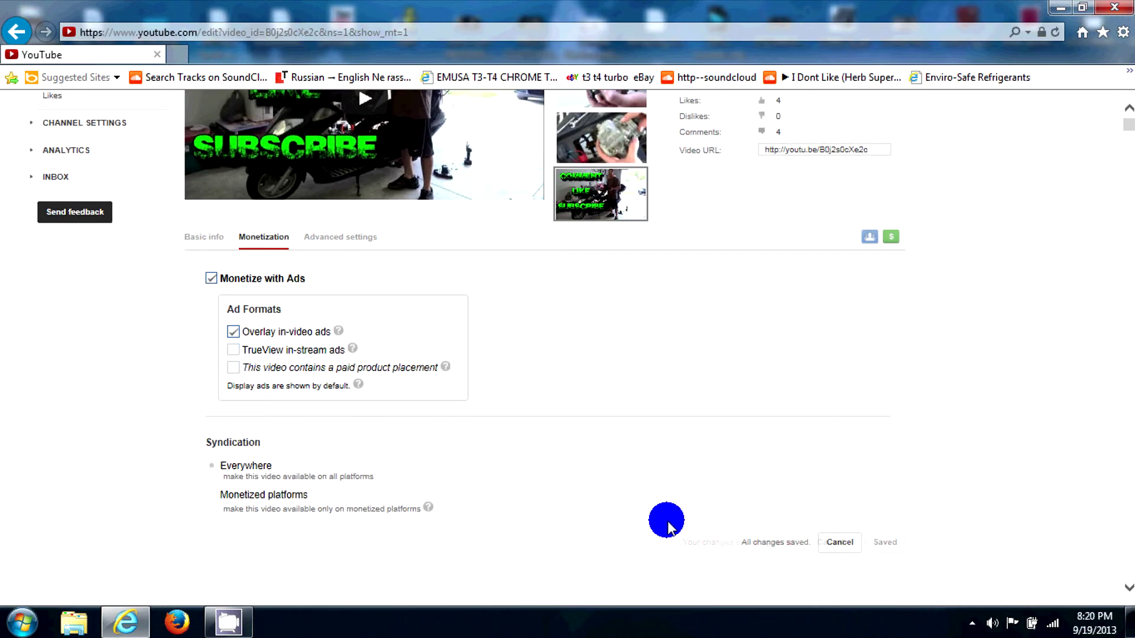
{"action": "scroll", "coordinate": [722, 520], "scroll_direction": "up", "scroll_amount": 3}
{"action": "left_click", "coordinate": [892, 151]}
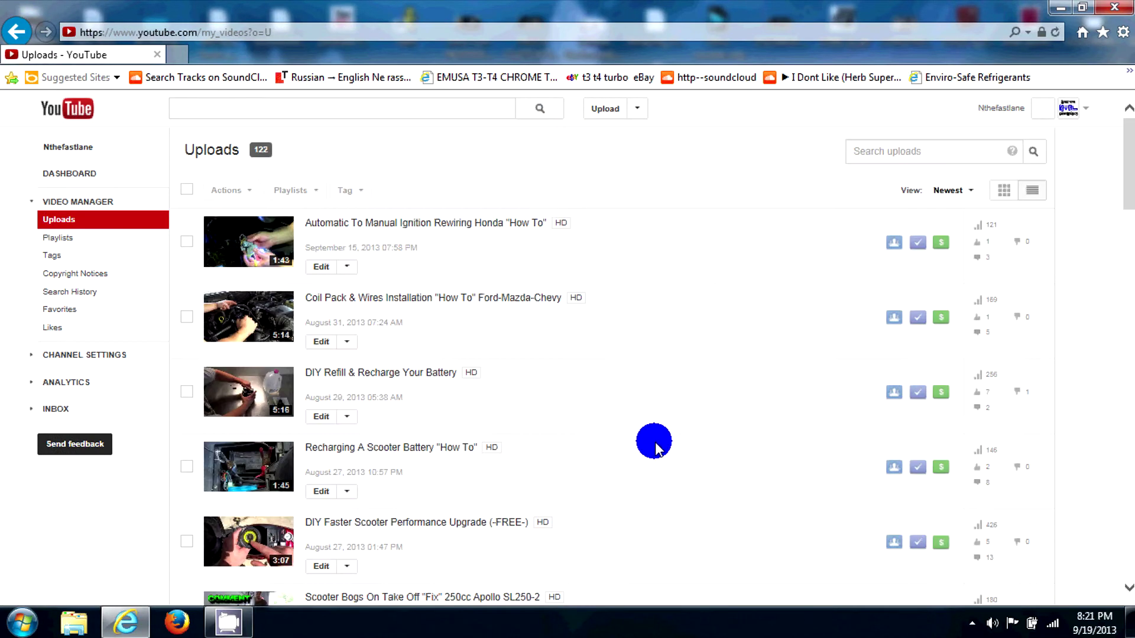
Step: Re-tick TrueView in-stream ads for Scooter Bogs and save, keeping the 7:50 mid-roll
{"action": "scroll", "coordinate": [654, 443], "scroll_direction": "down", "scroll_amount": 3}
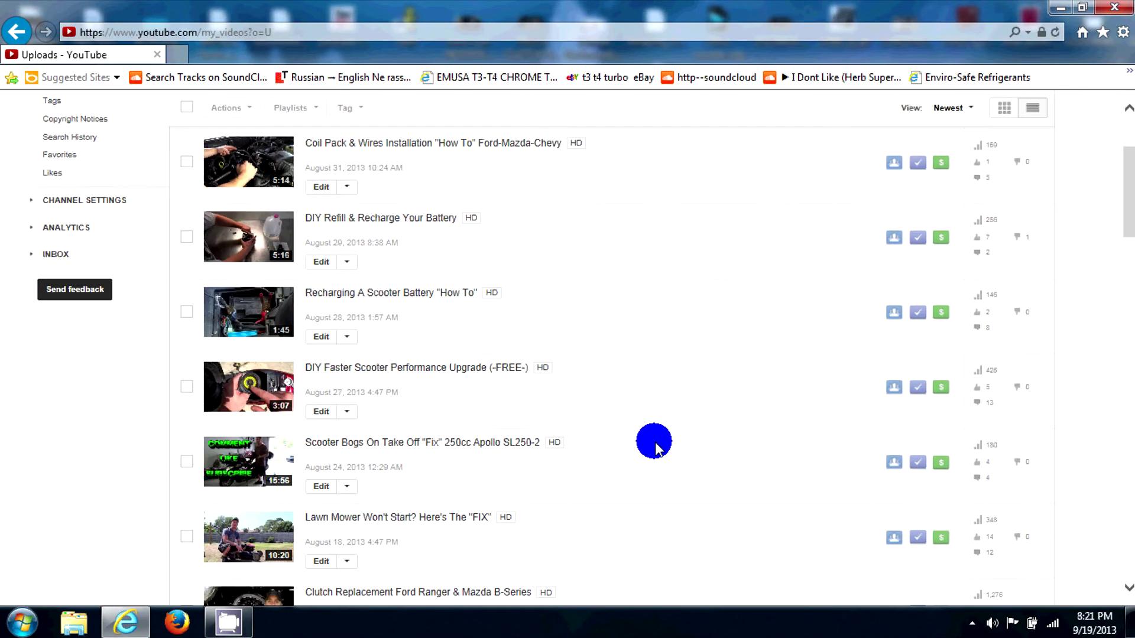
{"action": "left_click", "coordinate": [941, 462]}
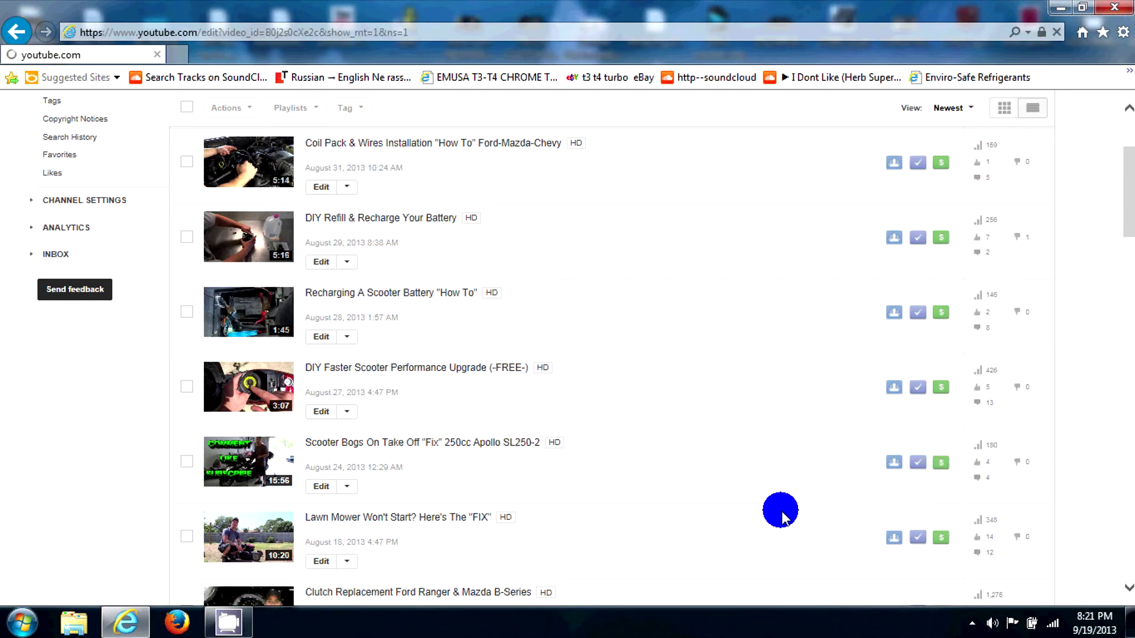
{"action": "scroll", "coordinate": [499, 488], "scroll_direction": "down", "scroll_amount": 3}
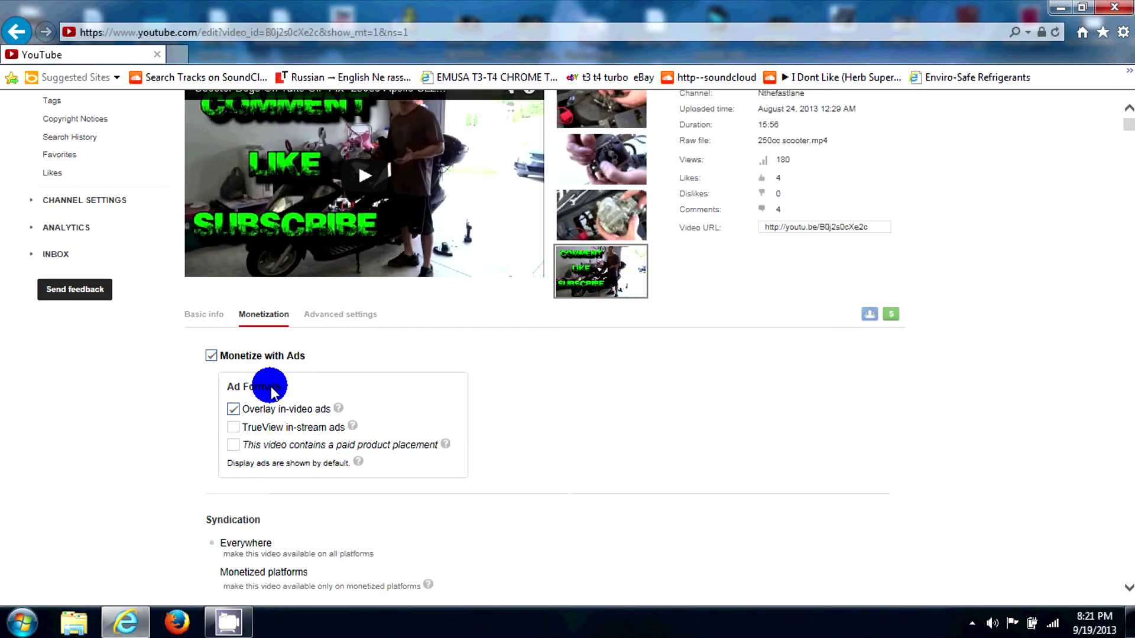
{"action": "left_click", "coordinate": [231, 428]}
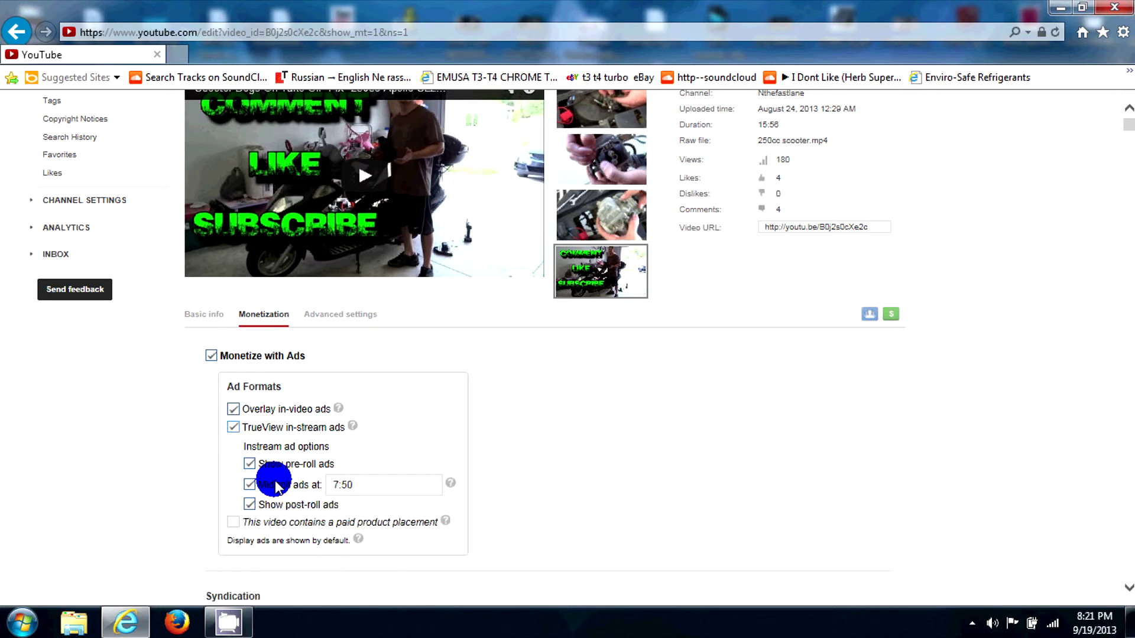
{"action": "scroll", "coordinate": [503, 476], "scroll_direction": "down", "scroll_amount": 1}
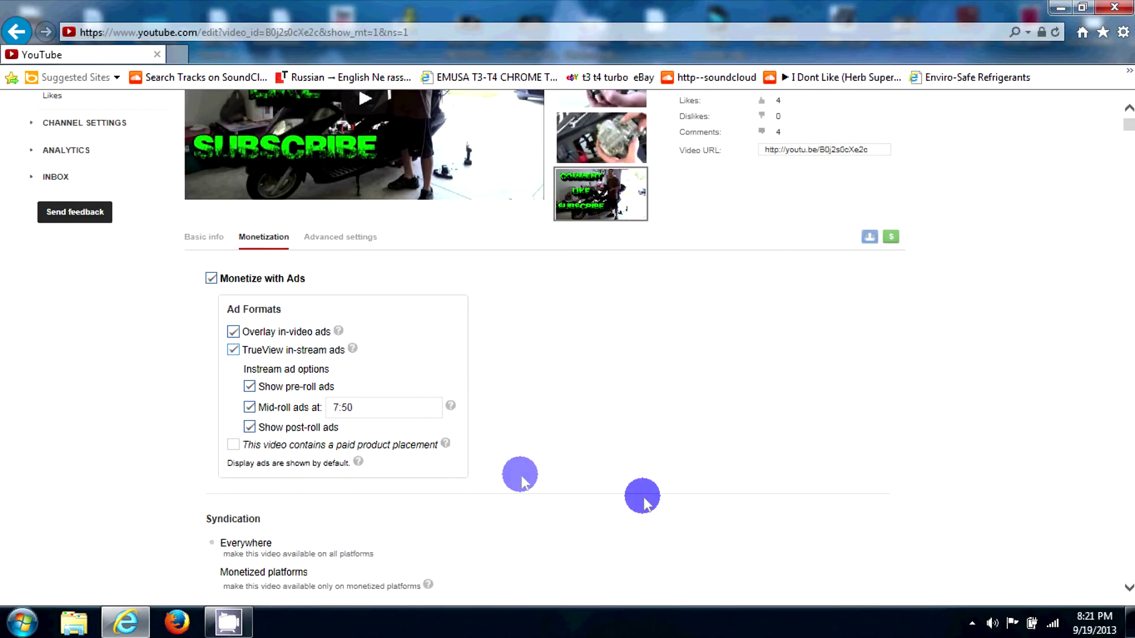
{"action": "scroll", "coordinate": [869, 444], "scroll_direction": "down", "scroll_amount": 2}
{"action": "left_click", "coordinate": [879, 464]}
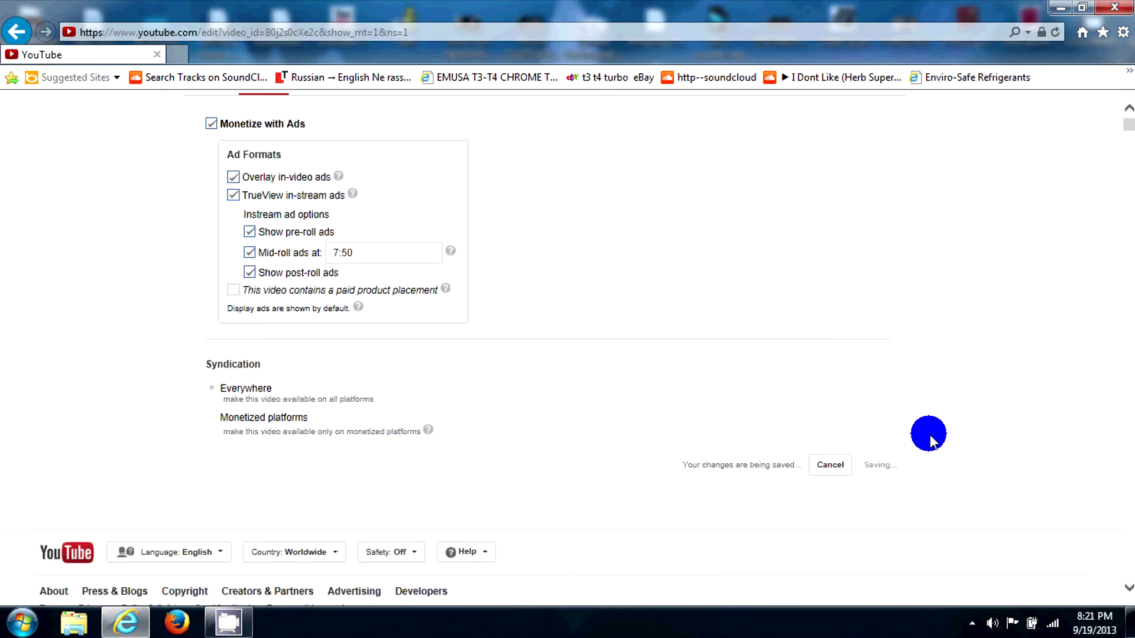
{"action": "scroll", "coordinate": [931, 435], "scroll_direction": "up", "scroll_amount": 5}
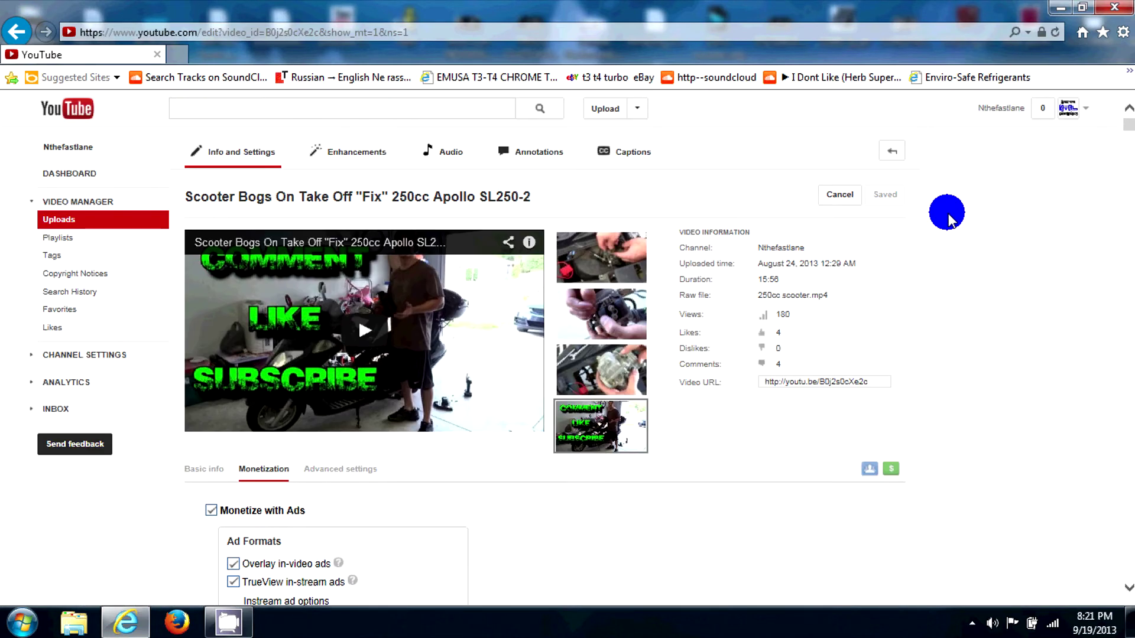
Step: Return to Uploads and reopen the Scooter Bogs Monetization tab to check every ad format
{"action": "left_click", "coordinate": [895, 159]}
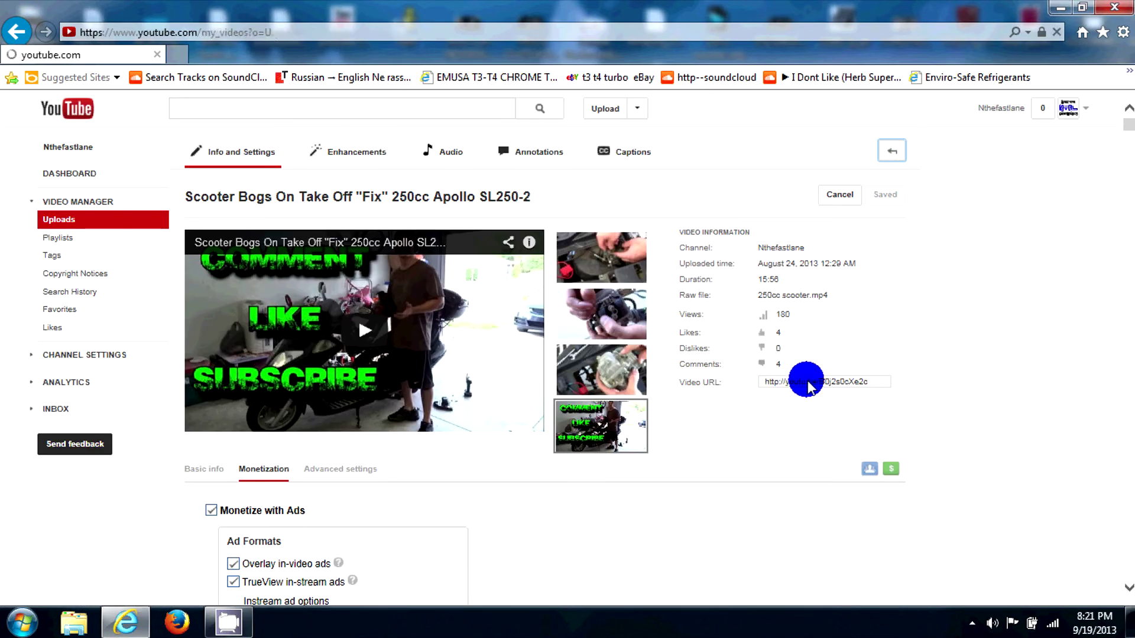
{"action": "scroll", "coordinate": [786, 449], "scroll_direction": "down", "scroll_amount": 3}
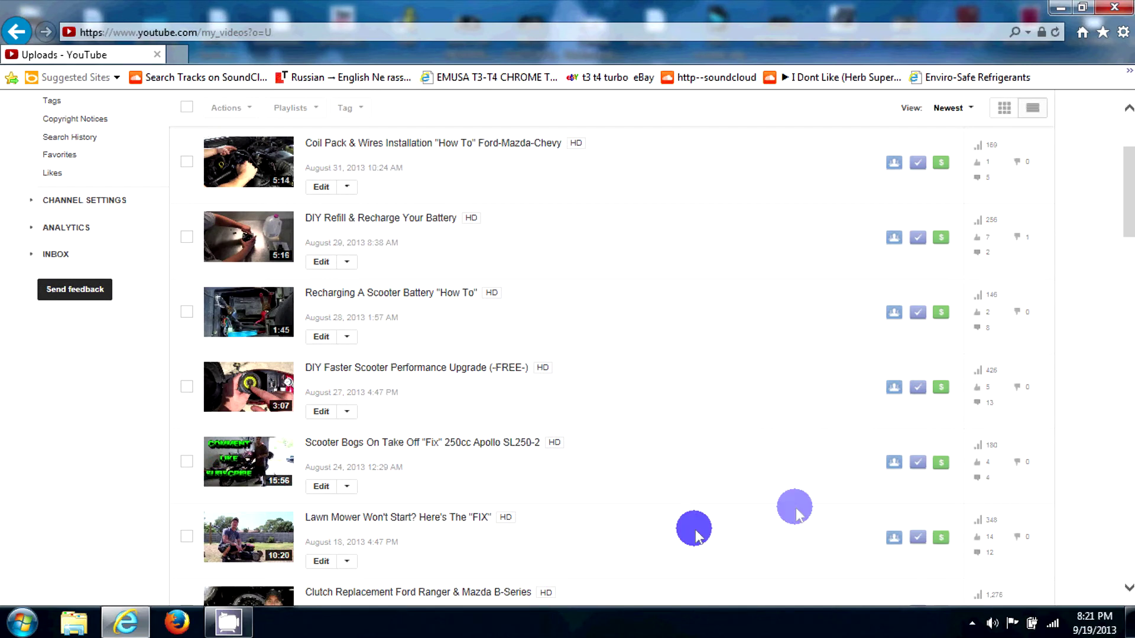
{"action": "left_click", "coordinate": [942, 464]}
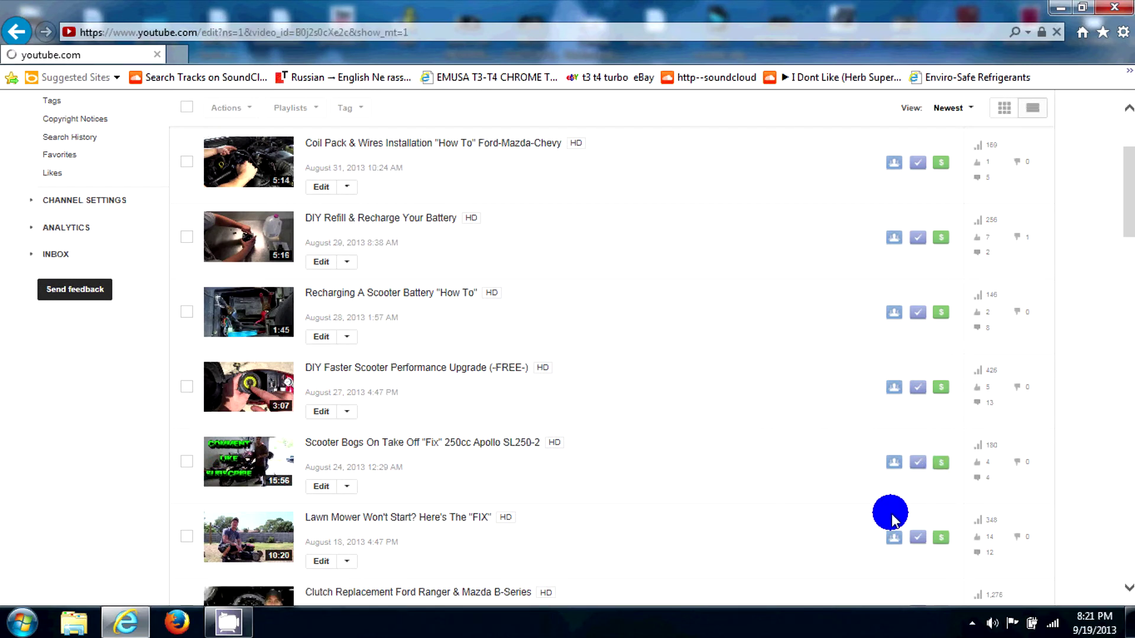